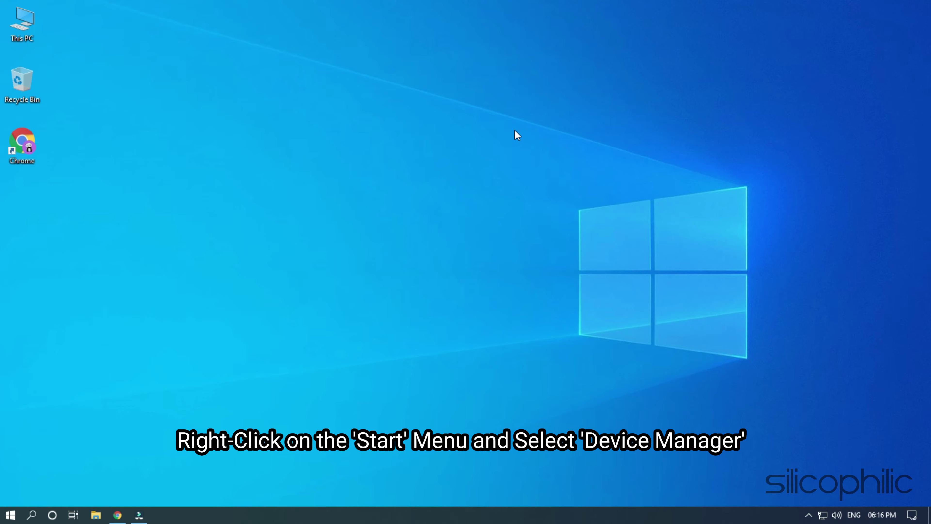
Open the properties of the 802.11n USB Wireless LAN Card under Network adapters in Device Manager
right_click(13, 515)
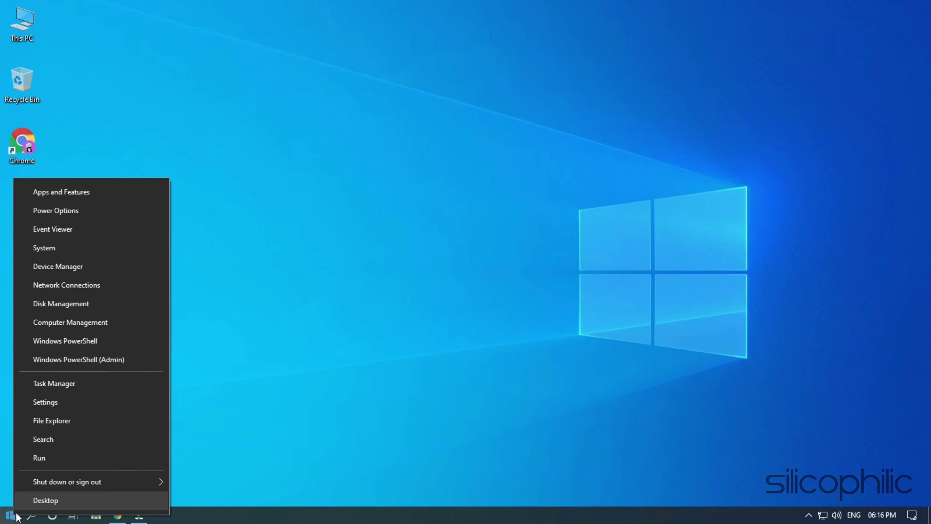
left_click(91, 266)
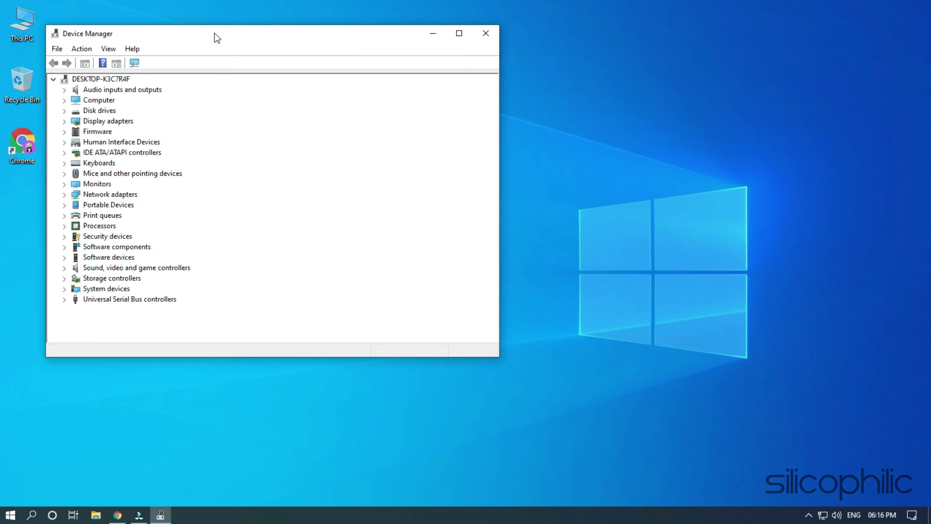
left_click_drag(214, 33, 358, 11)
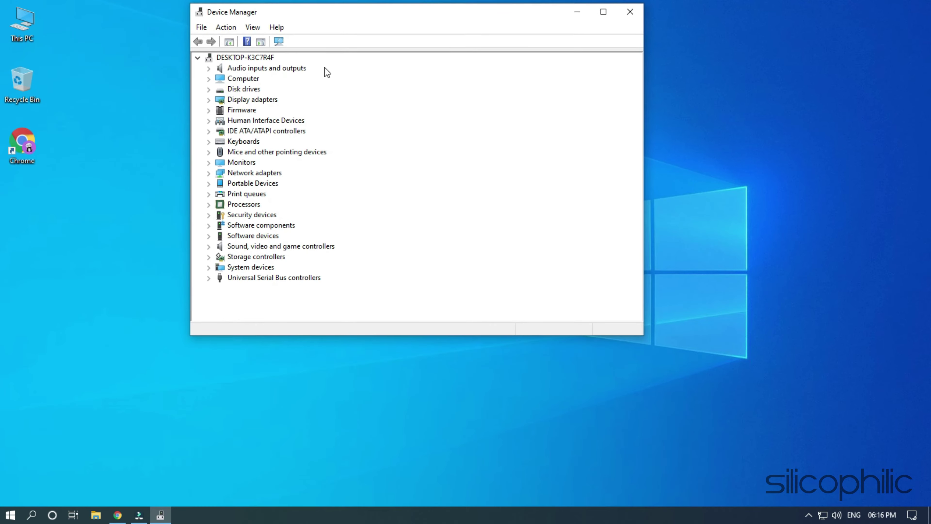
left_click(209, 175)
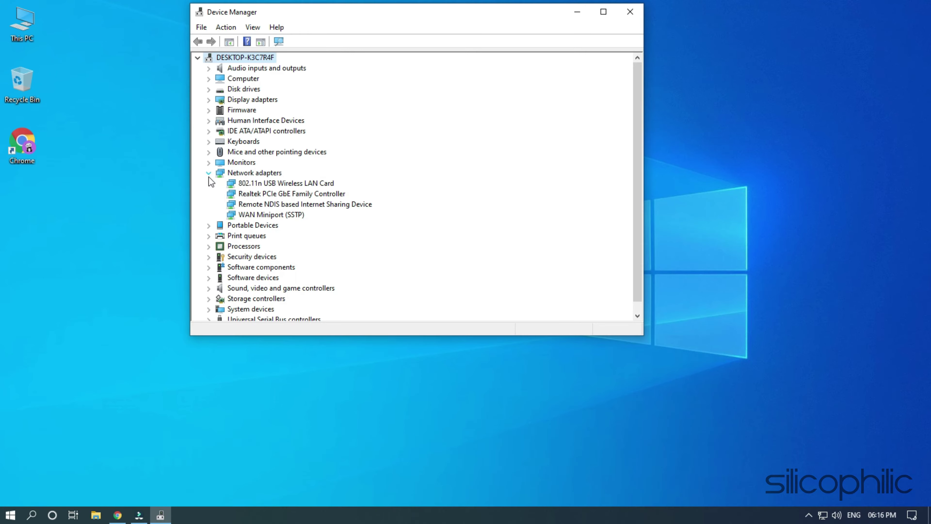
left_click(329, 186)
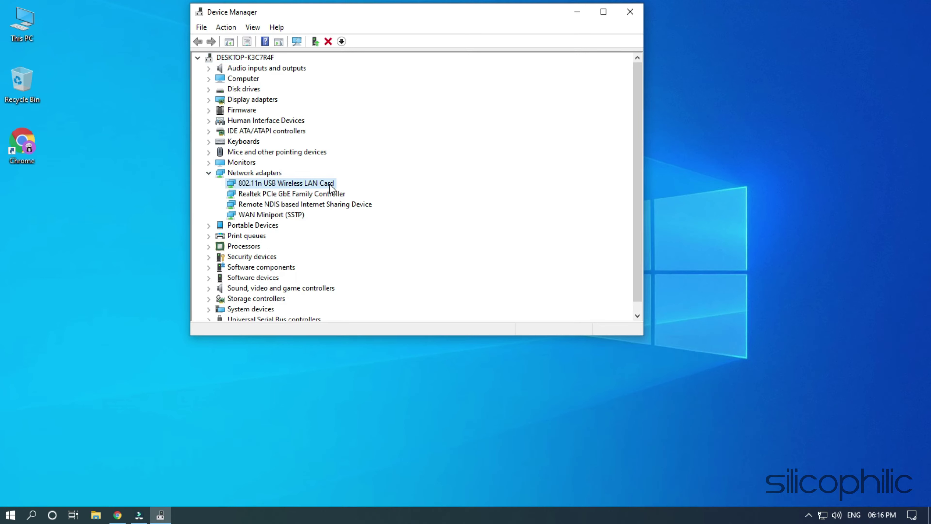
right_click(303, 186)
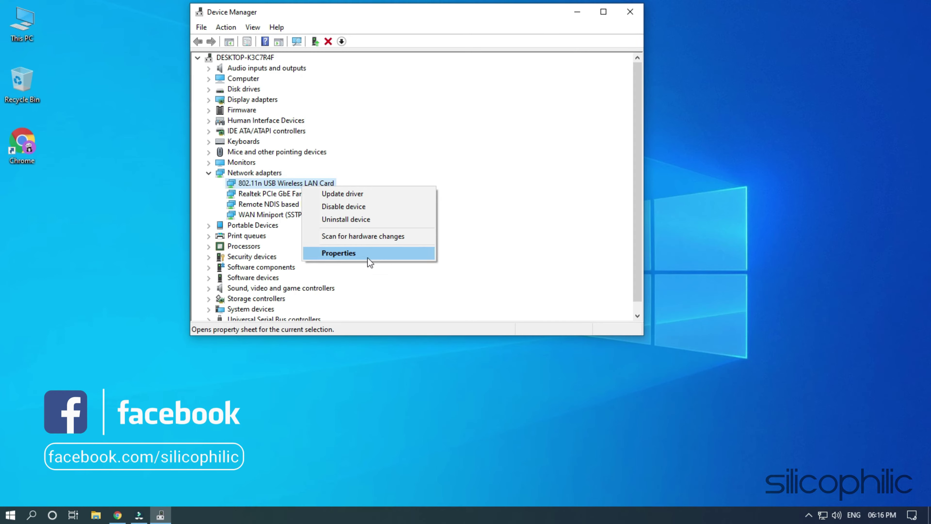
left_click(367, 257)
left_click_drag(451, 45, 479, 20)
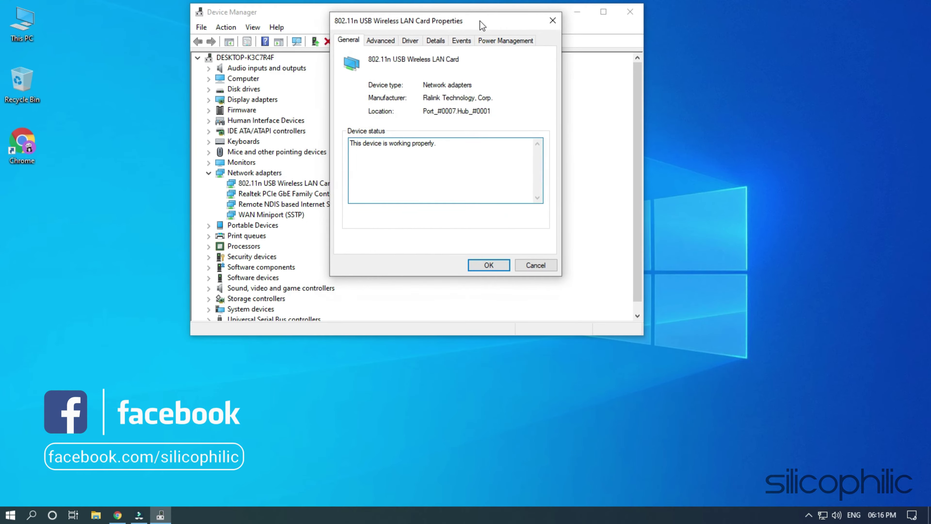
Disable "Allow the computer to turn off this device to save power" for the wireless card, confirm and close Device Manager
left_click(480, 44)
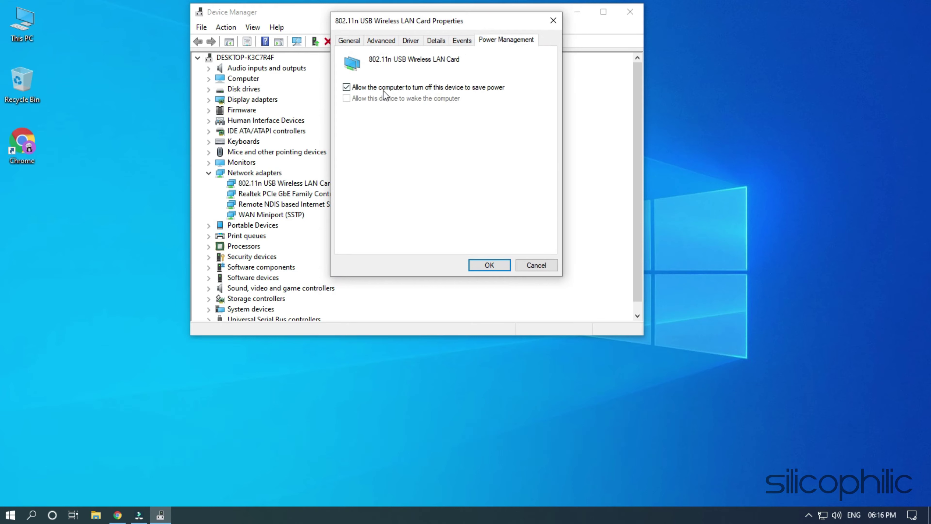
left_click(346, 88)
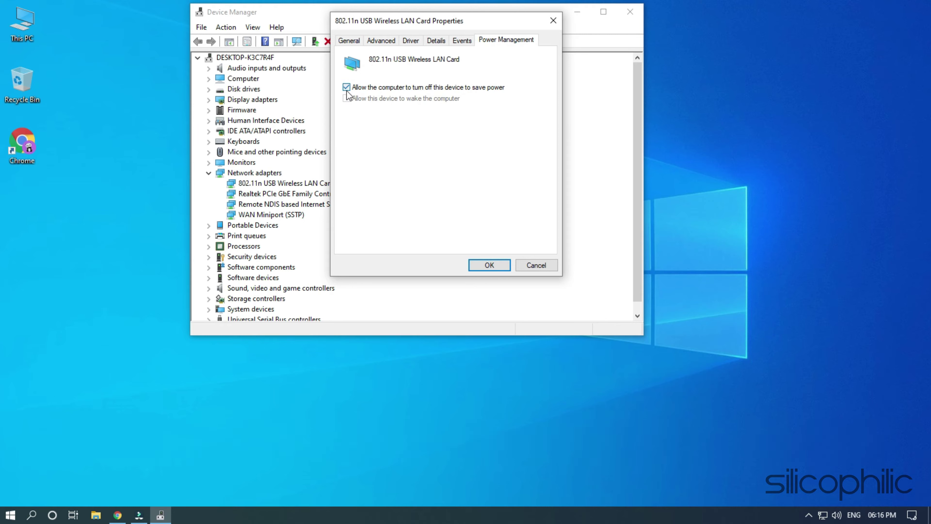
left_click(479, 266)
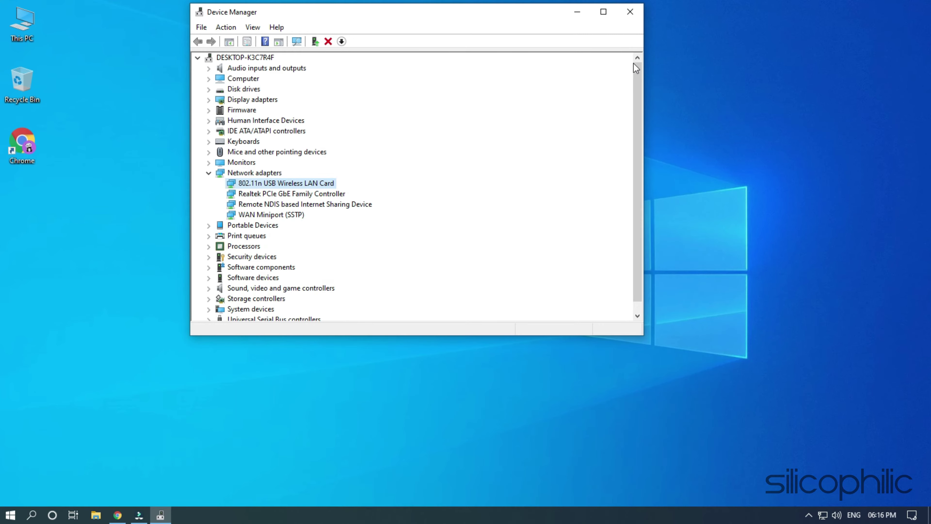
left_click(635, 18)
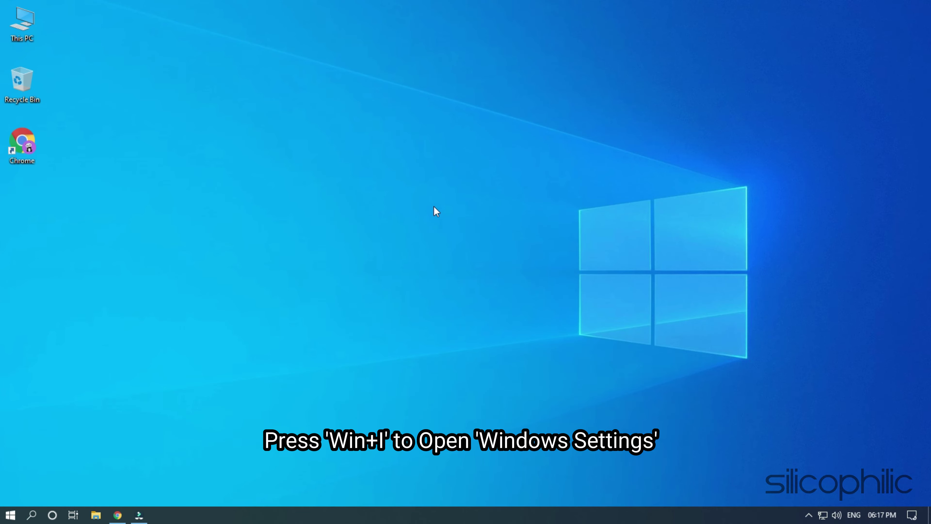
Open the additional troubleshooters under Update & Security in Windows Settings
key("super+i")
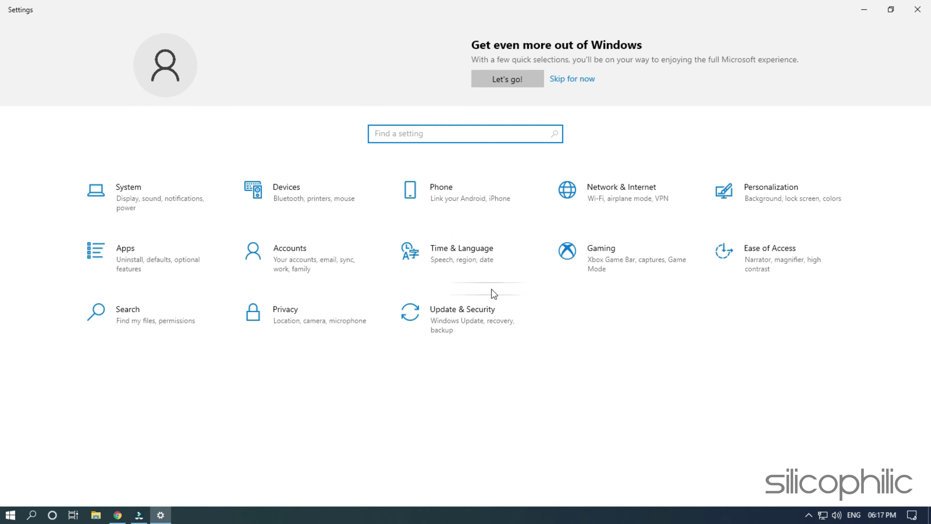
left_click(516, 311)
left_click(51, 242)
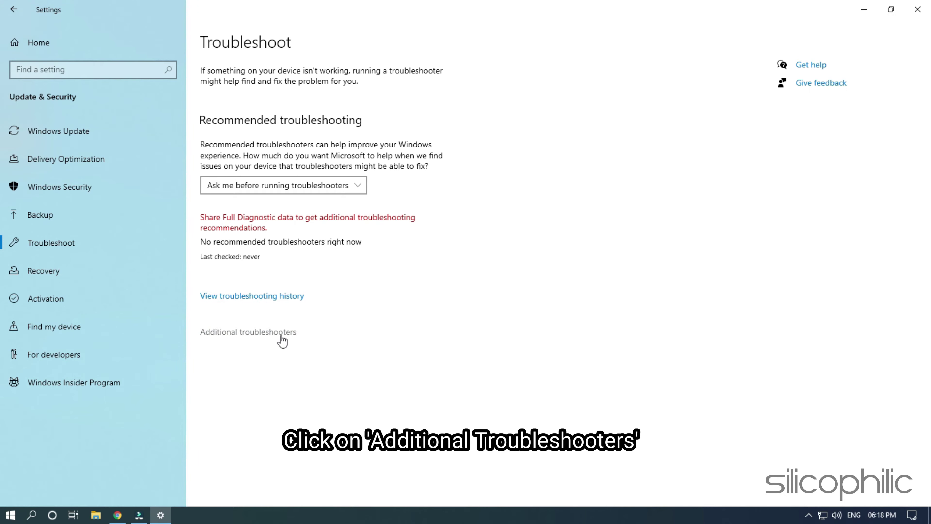
left_click(281, 334)
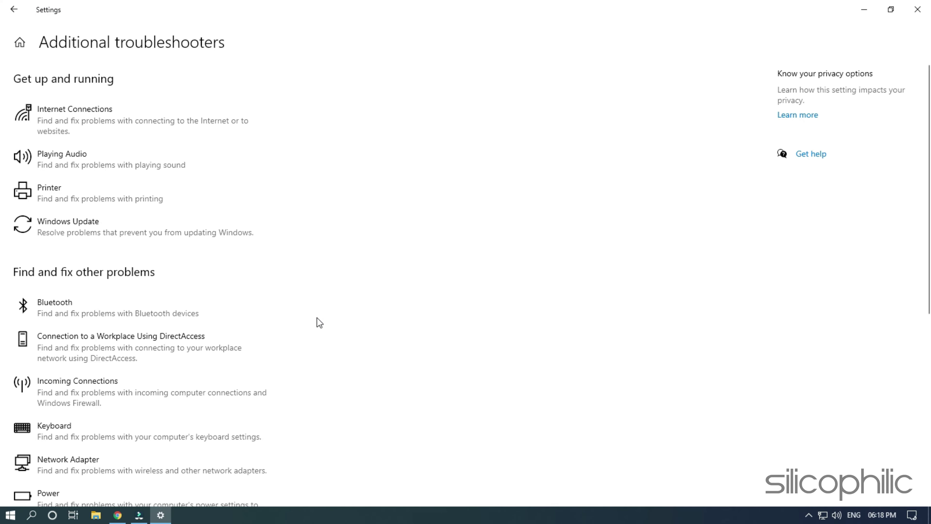
Run the Network Adapter troubleshooter on the Wi-Fi adapter
scroll(135, 399, "down", 2)
left_click(131, 395)
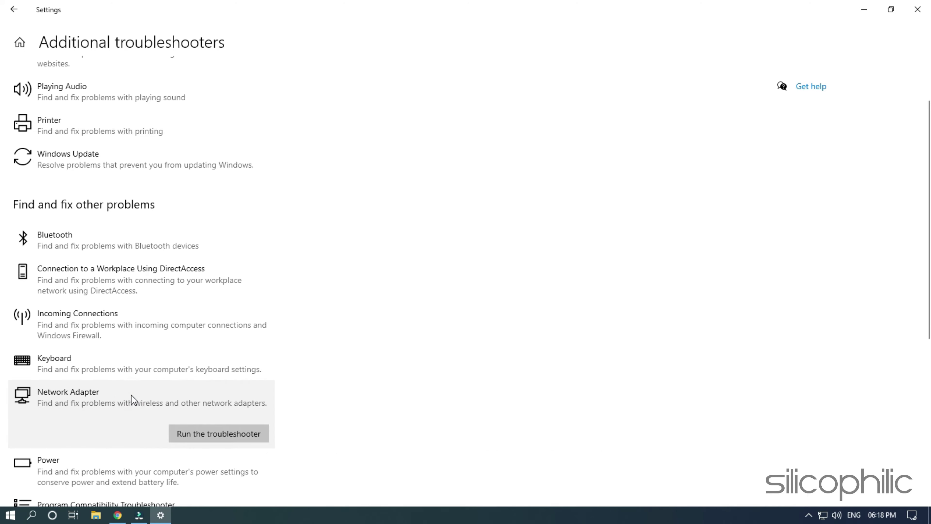
scroll(302, 386, "down", 5)
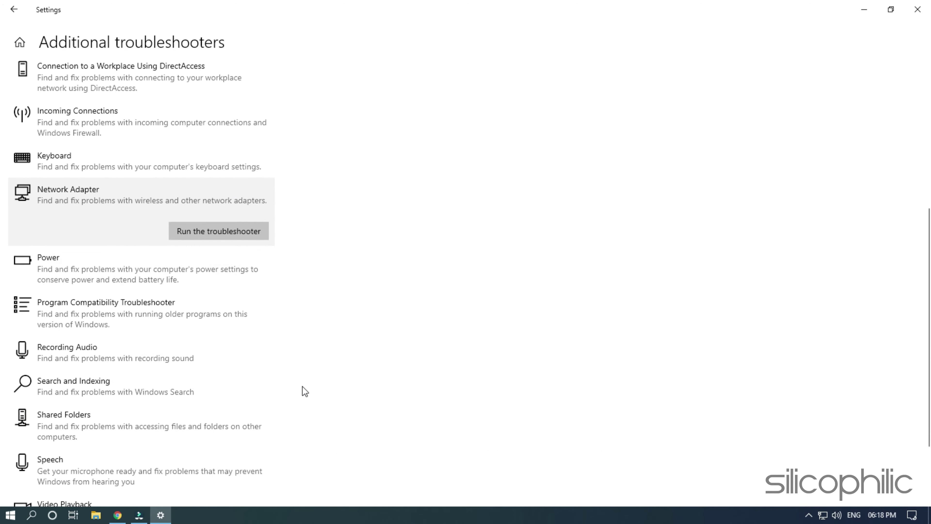
left_click(265, 231)
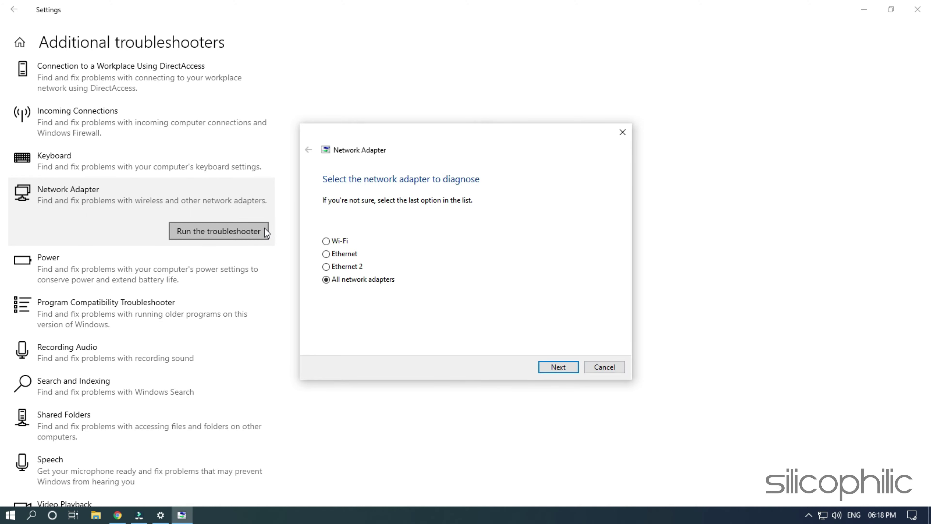
left_click(336, 242)
left_click(555, 365)
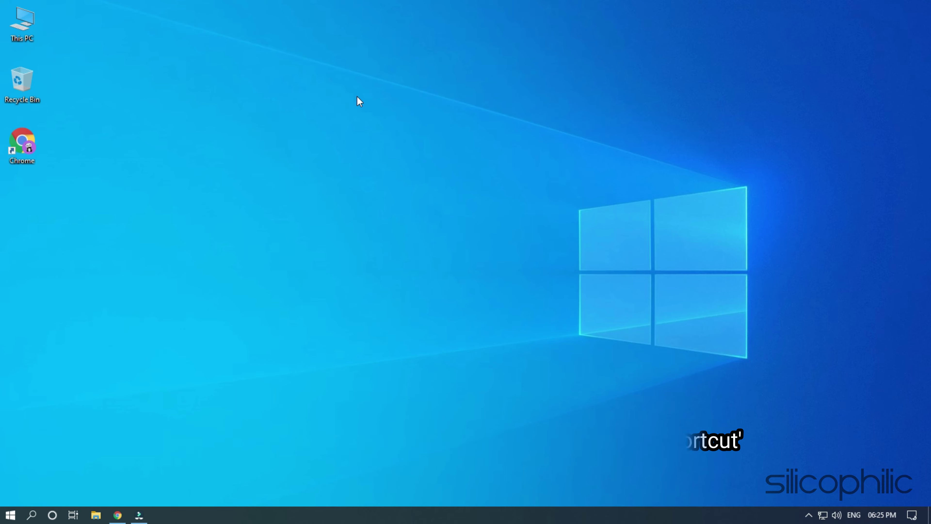
Start a new desktop shortcut with the location C:\Windows\System32\WindowsPowerShell\v1.0\powershell.exe restart-netadapter -InterfaceDescription '802.11n USB Wireless LAN Card' -Confirm:$false
right_click(357, 96)
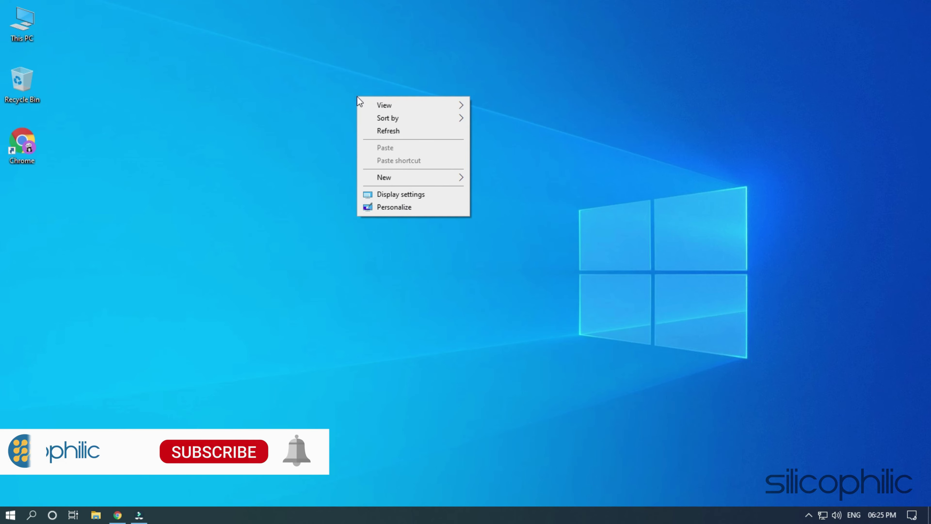
mouse_move(398, 177)
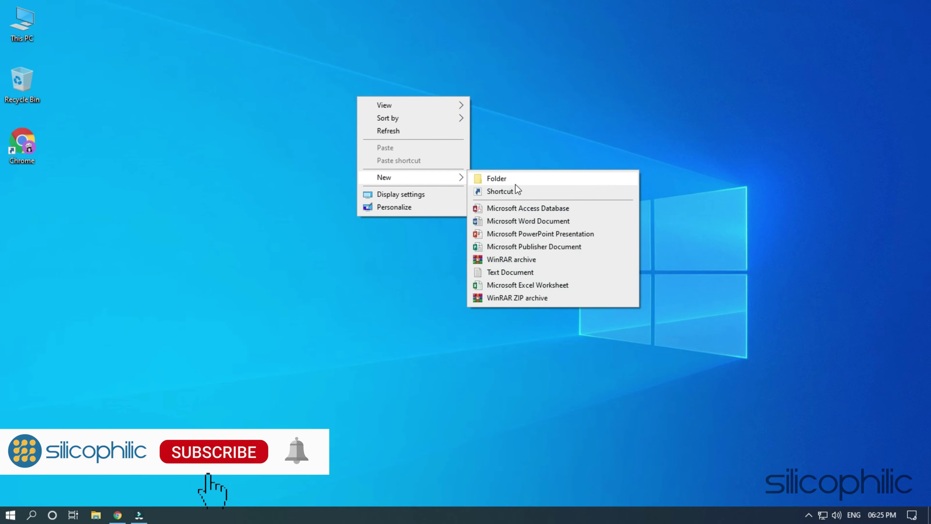
left_click(528, 200)
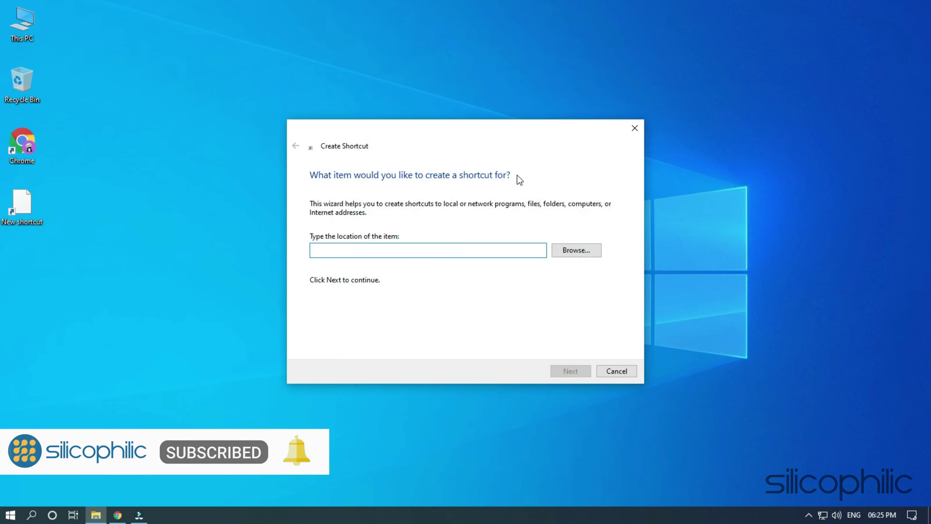
left_click_drag(449, 136, 434, 54)
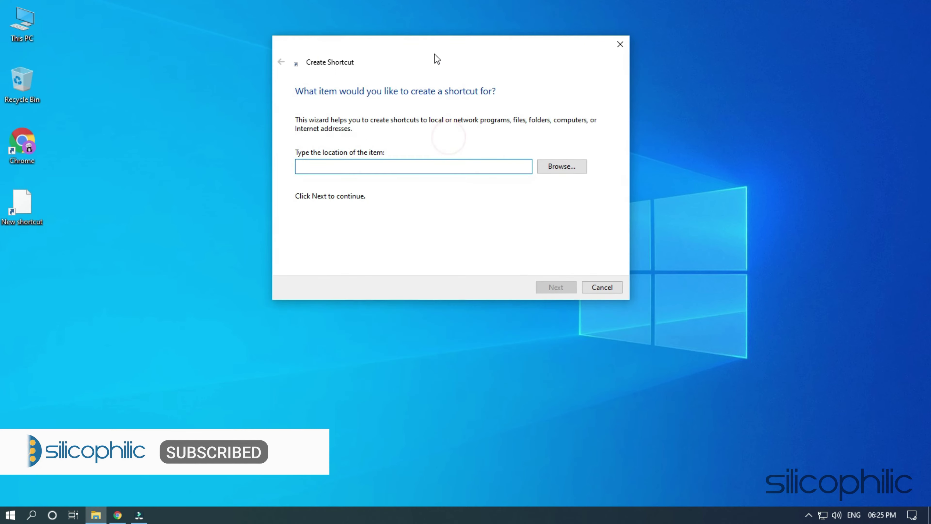
left_click(340, 166)
type("C:\\Windows\\System32\\WindowsPowerShell\\v1.0\\powershell.exe restart-netadapter -InterfaceDescription '802.11n USB Wireless LAN Card' -Confirm:$false")
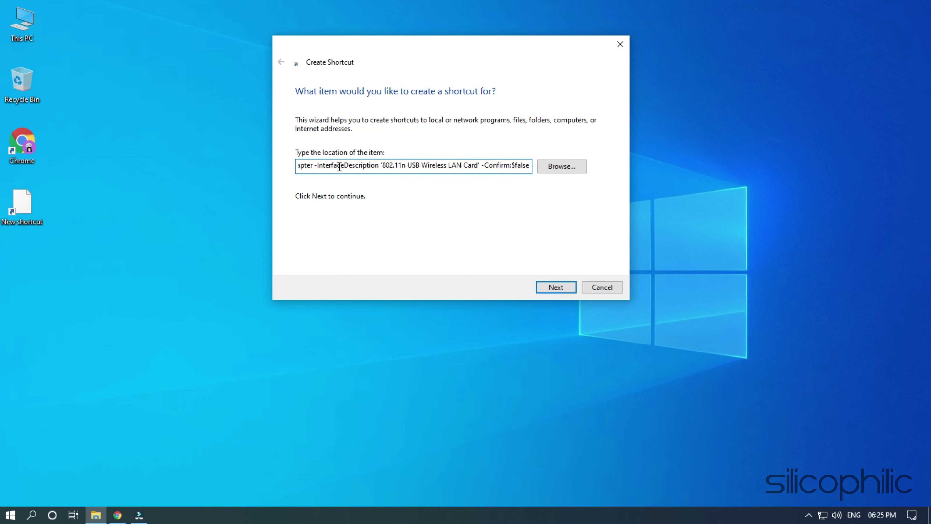
left_click(557, 288)
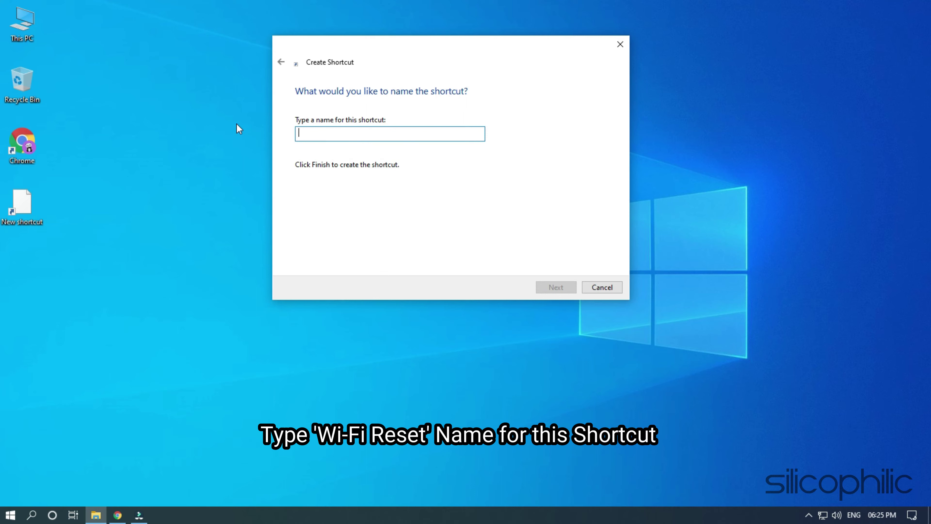
Name the new shortcut WiFi Reset and finish creating it
type("W")
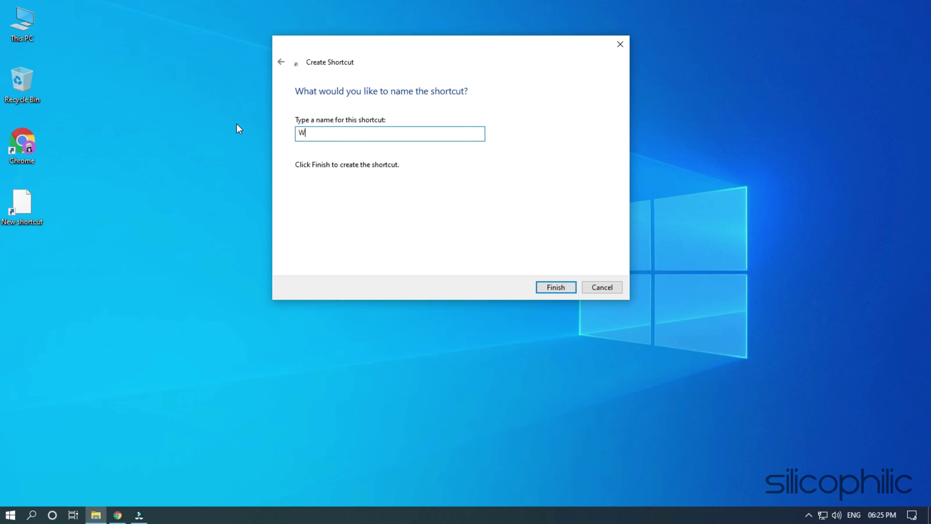
type("iFi Reset")
left_click(549, 287)
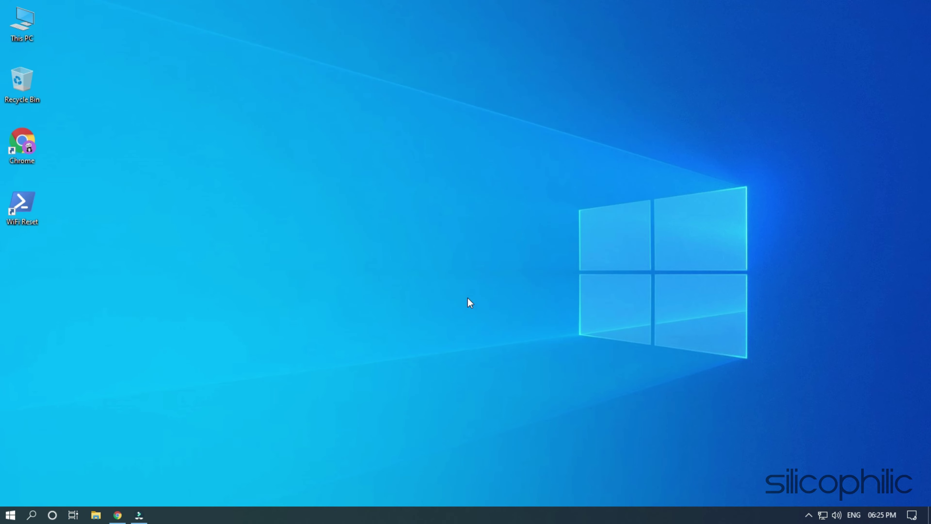
Set the WiFi Reset desktop shortcut to run as administrator in its advanced properties and apply the change
right_click(29, 201)
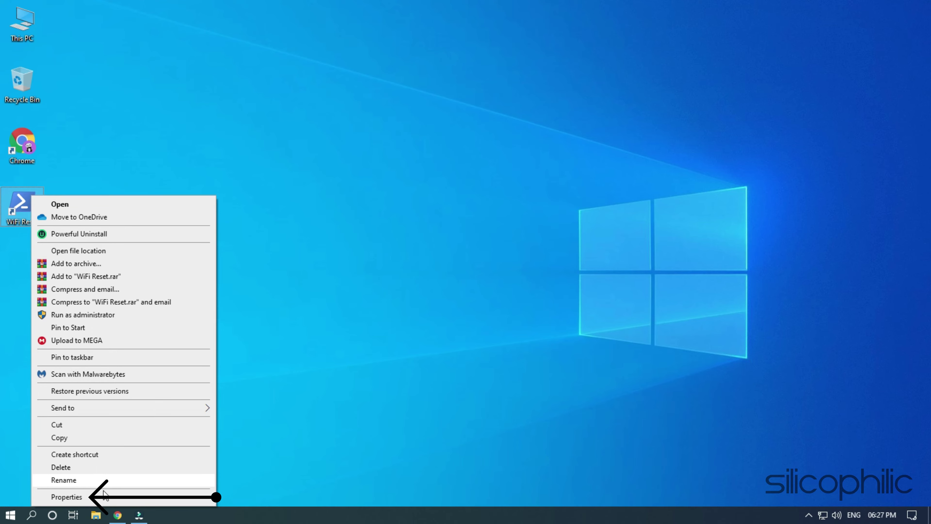
left_click(94, 497)
left_click_drag(163, 206, 349, 25)
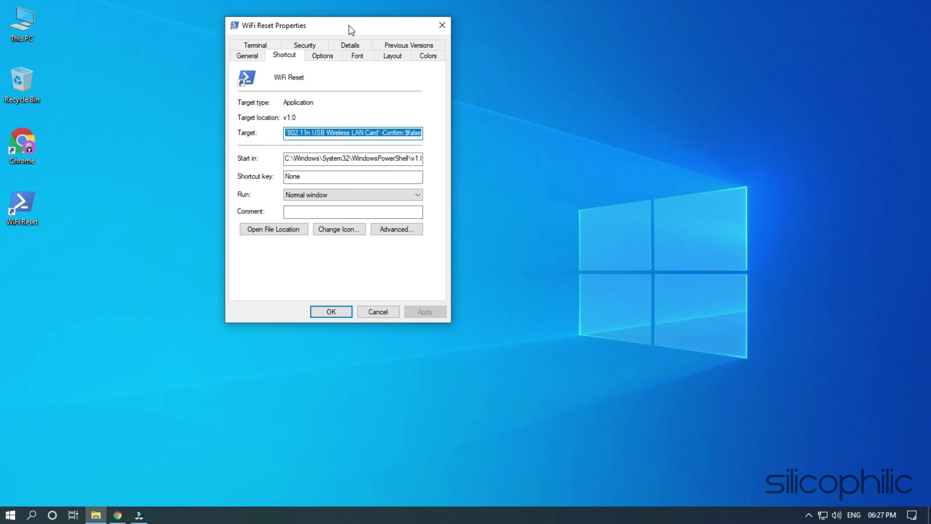
left_click(417, 233)
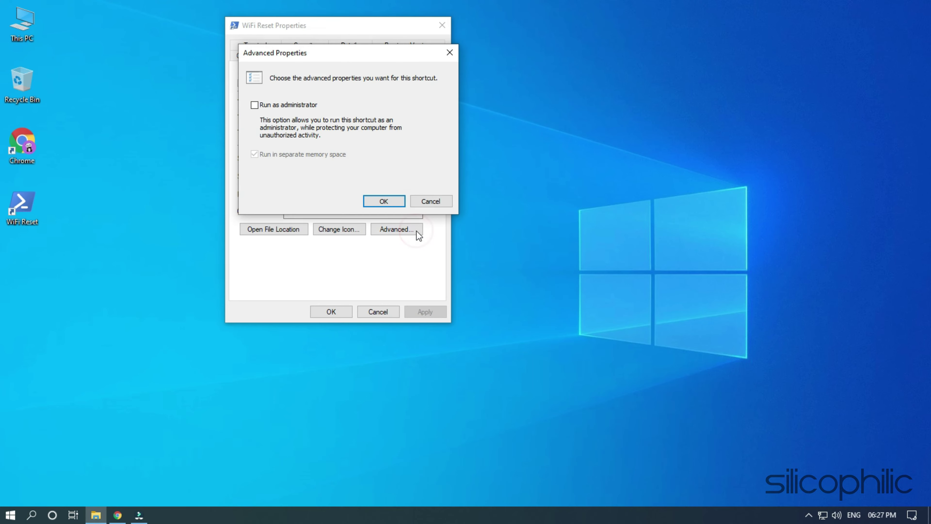
left_click(254, 106)
left_click(384, 202)
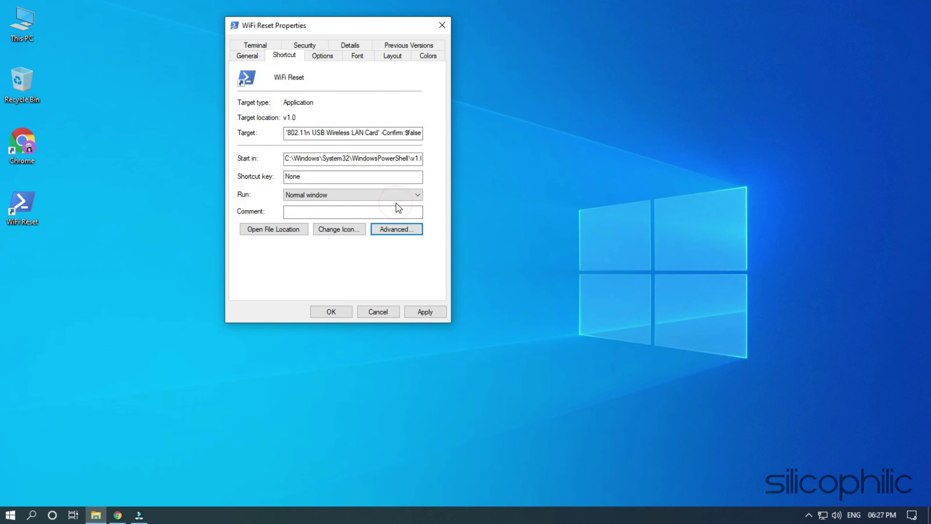
left_click(427, 312)
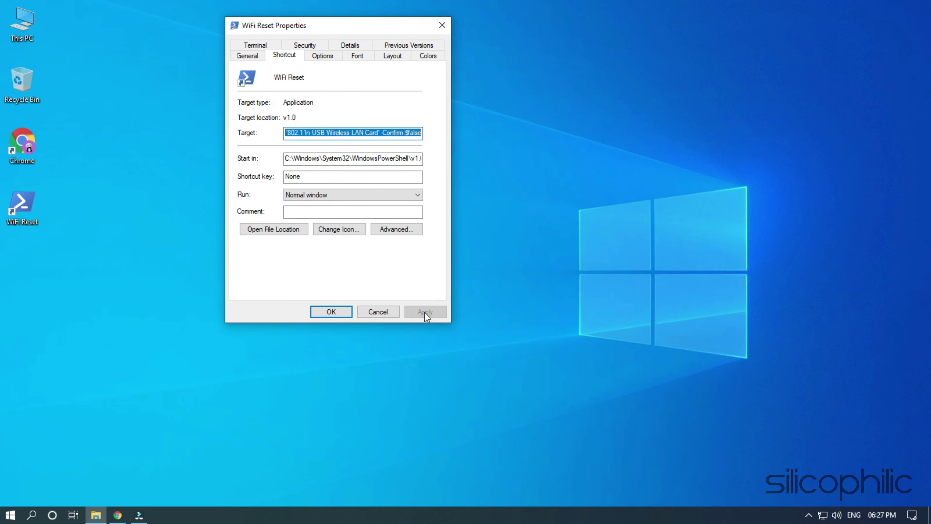
left_click(331, 311)
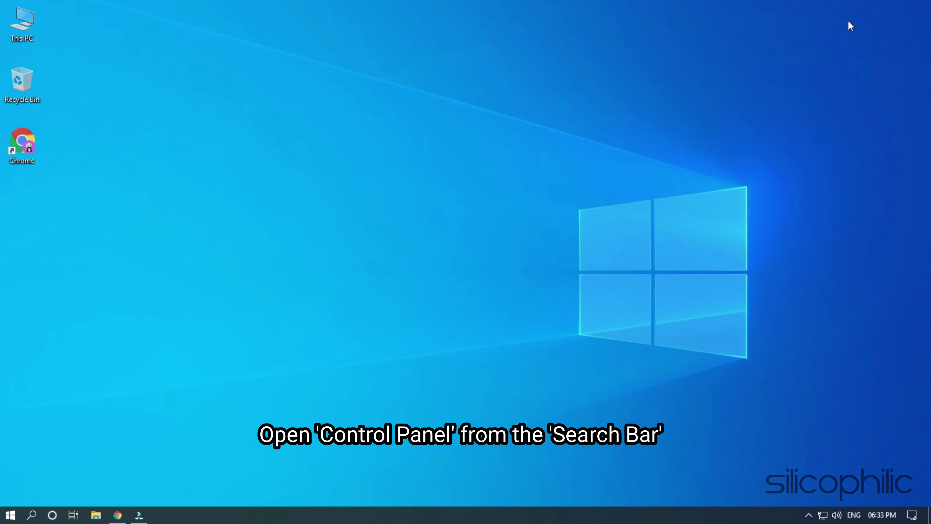
Search Windows for "con" and open Control Panel
key("super")
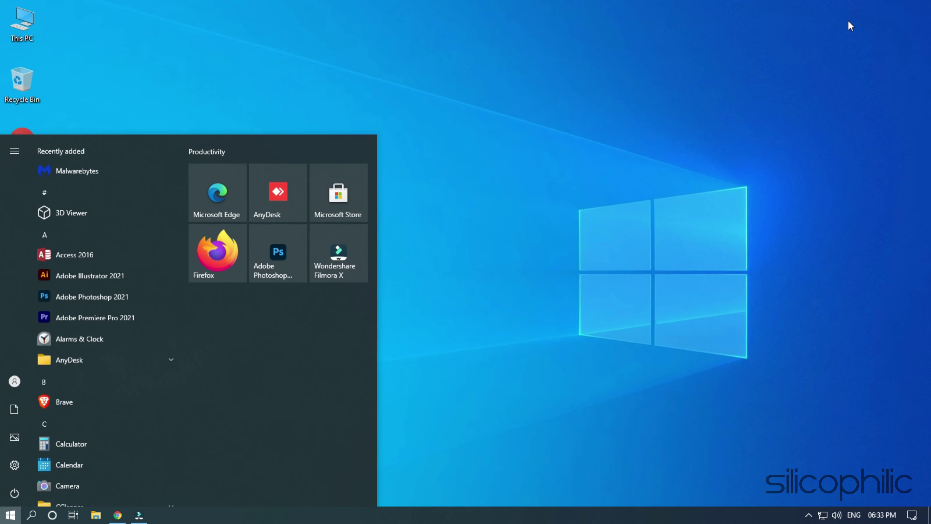
type("con")
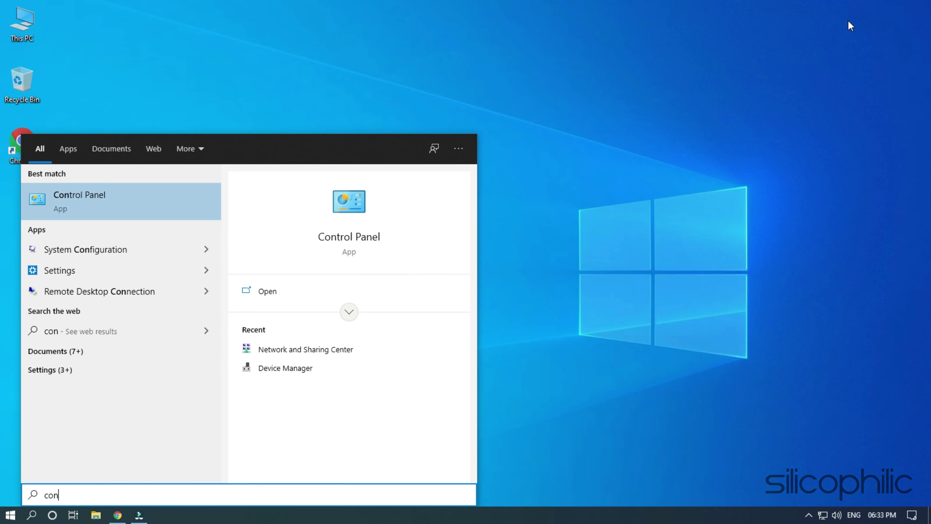
left_click(116, 202)
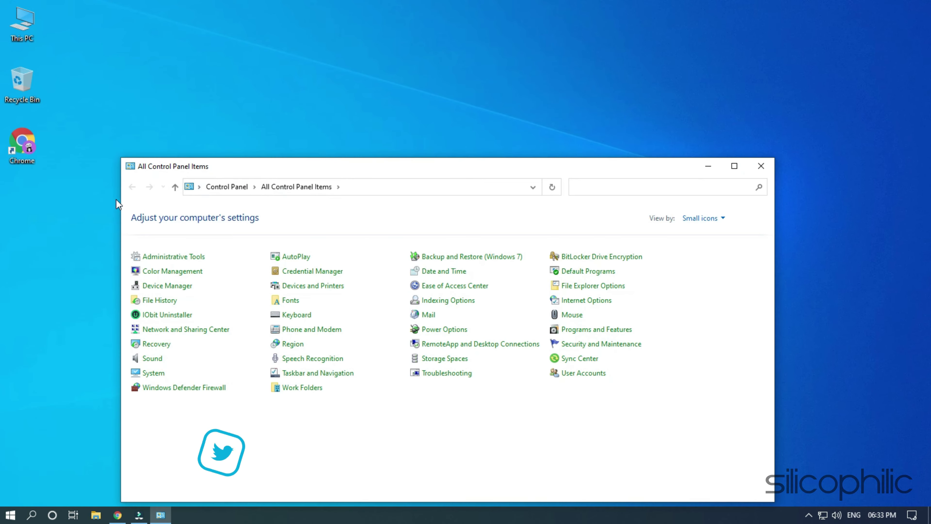
Open the list of network adapter connections through Network and Sharing Center's adapter settings
left_click_drag(473, 168, 485, 15)
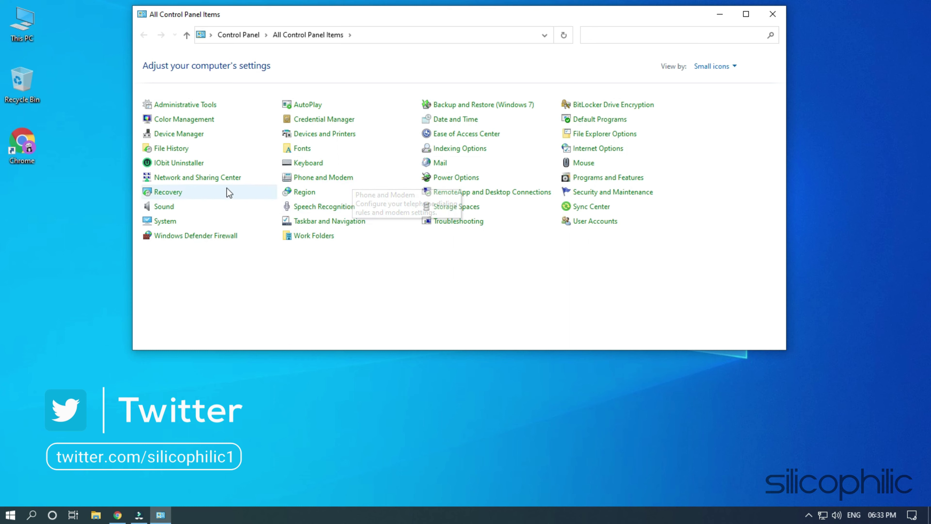
left_click(243, 178)
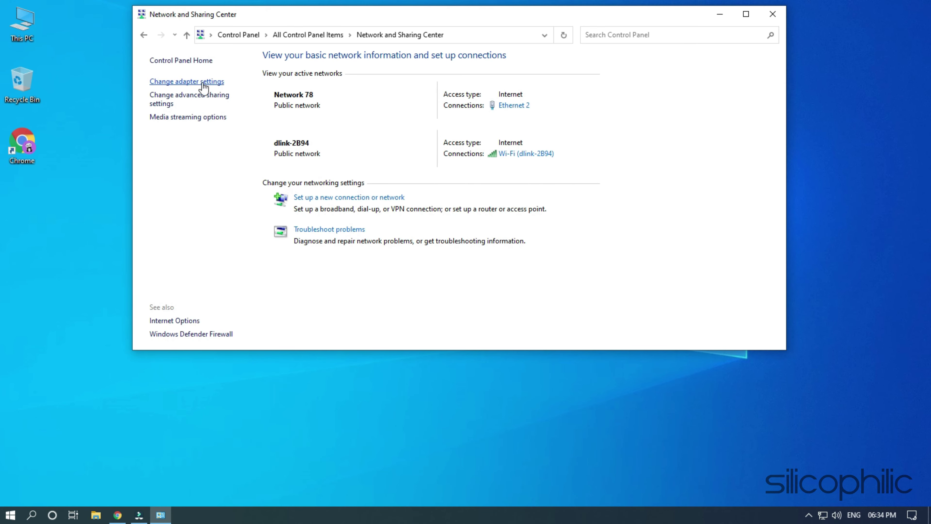
left_click(173, 84)
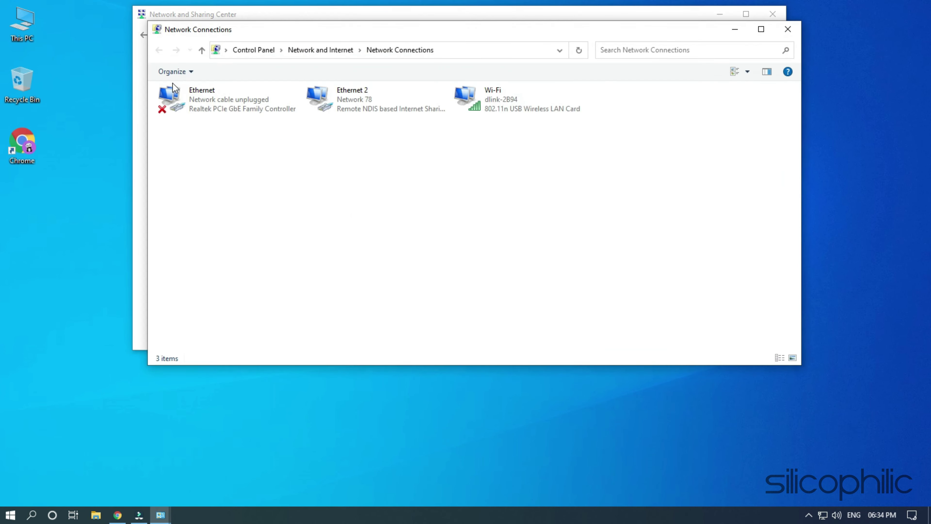
Disable Internet Protocol Version 6 (TCP/IPv6) in the Wi-Fi connection's properties, save the change and close Network Connections
right_click(549, 94)
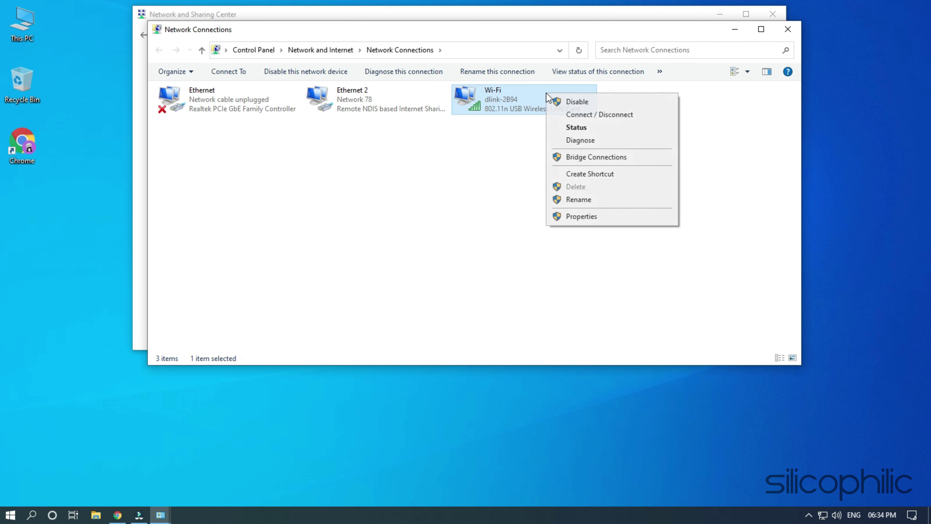
left_click(623, 216)
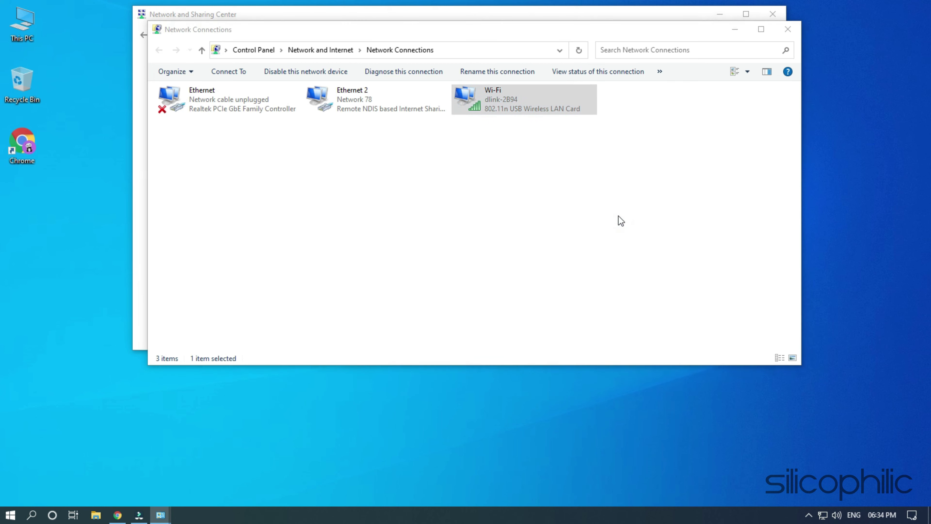
left_click_drag(278, 87, 436, 38)
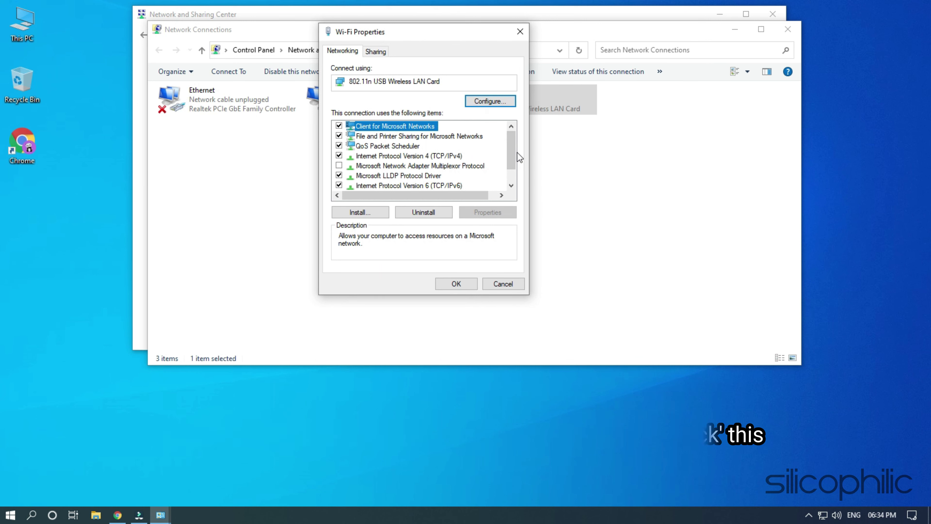
left_click_drag(515, 154, 515, 158)
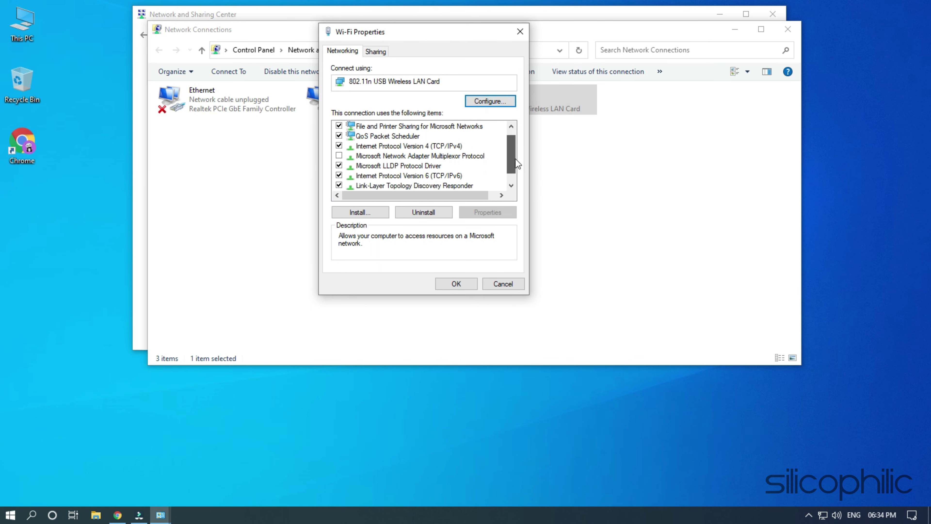
left_click(338, 176)
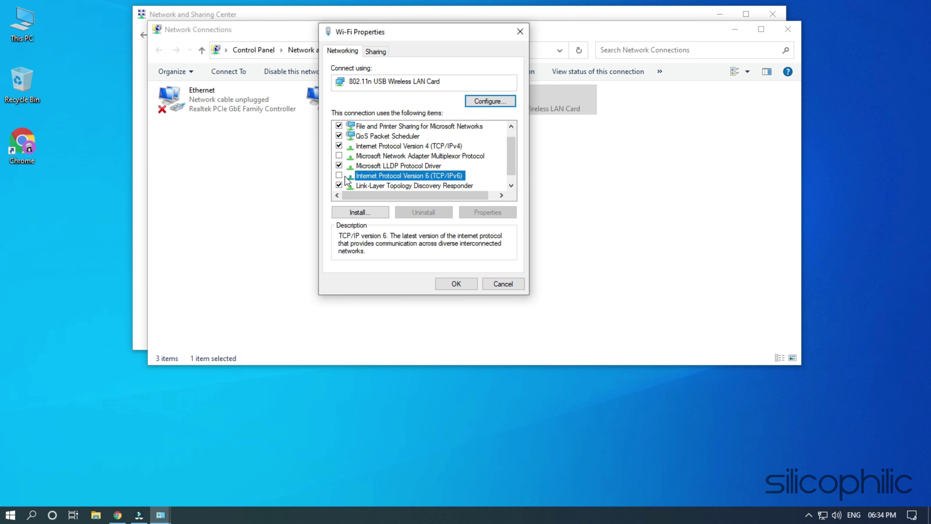
left_click(448, 284)
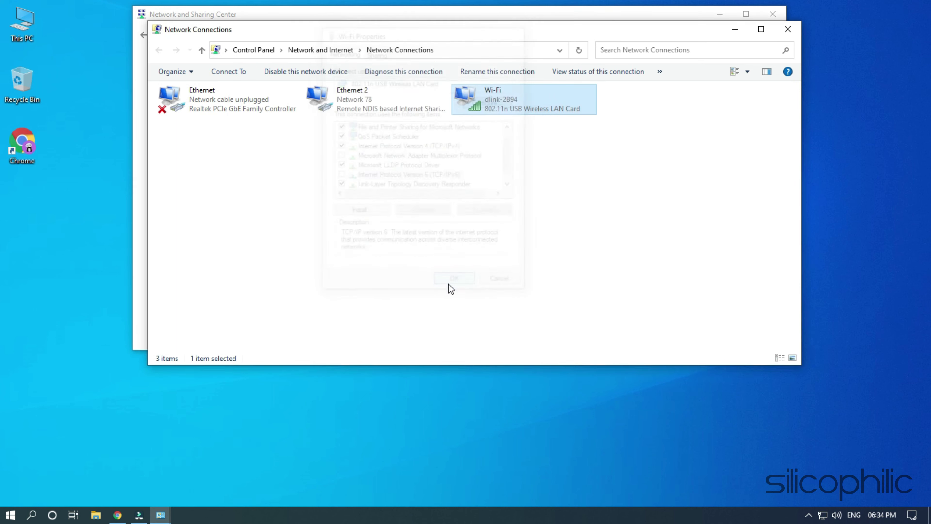
left_click(421, 281)
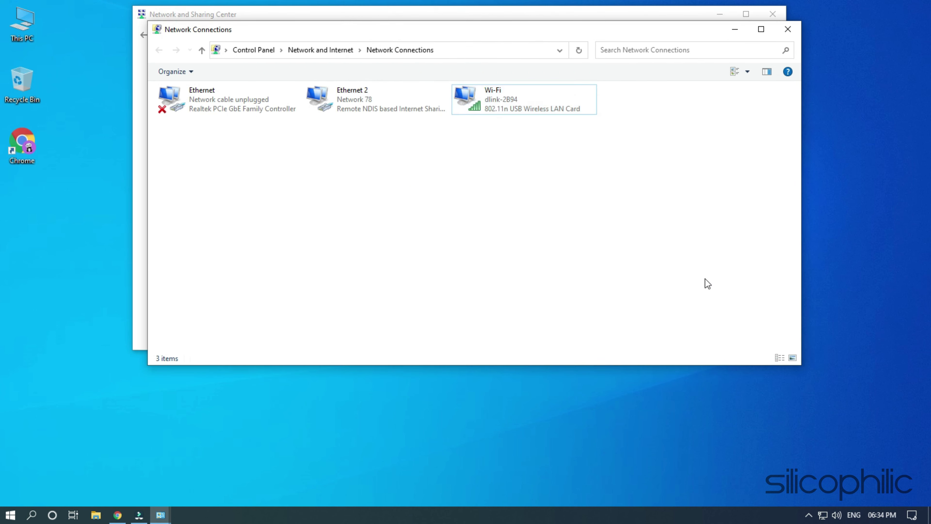
left_click(789, 34)
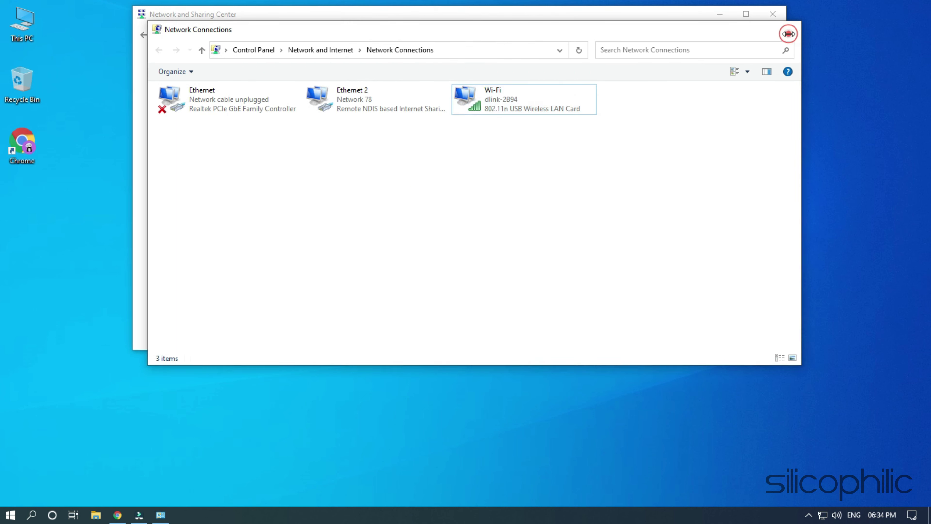